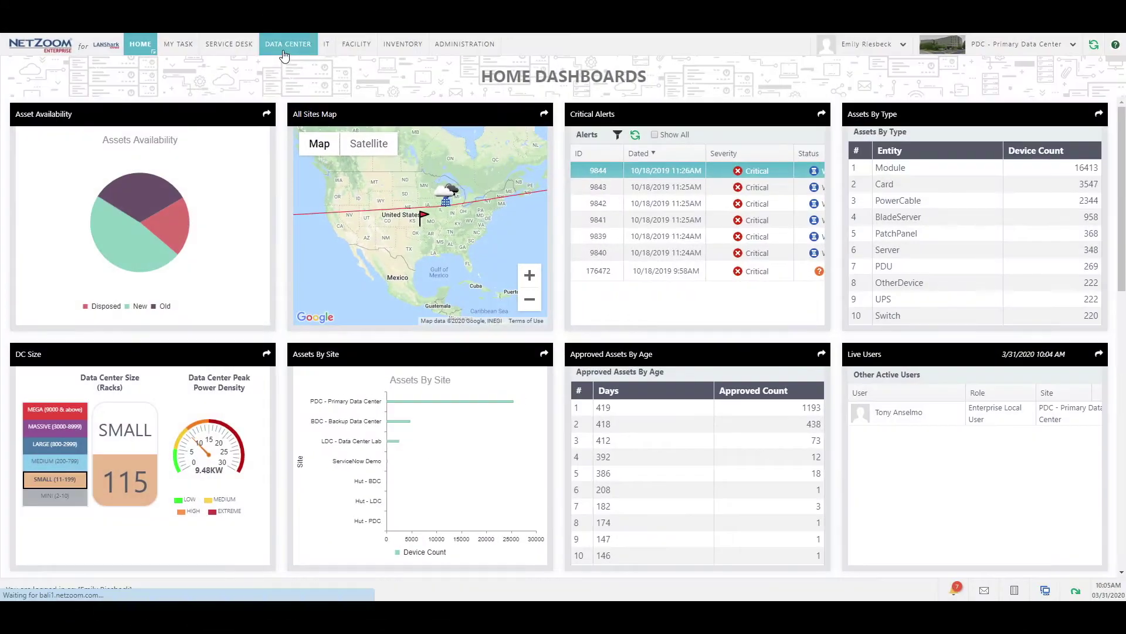
Step: Open the Data Center tree, collapse RoomSubFloor and RoomCeiling, and show RoomRaisedFloor with Zone A expanded
click(315, 44)
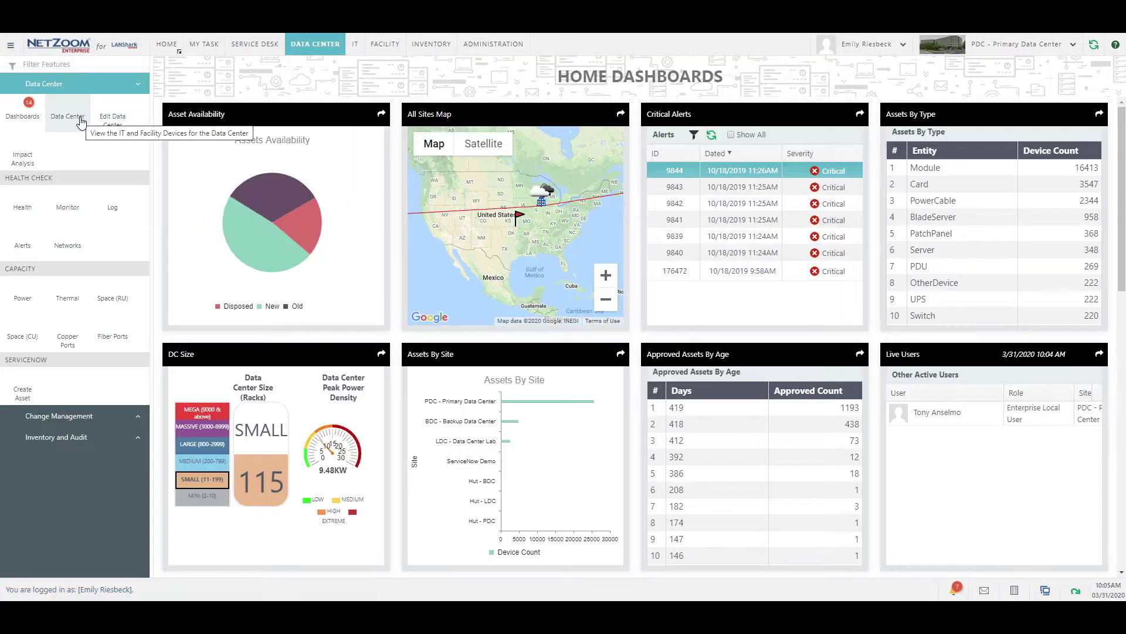
click(75, 123)
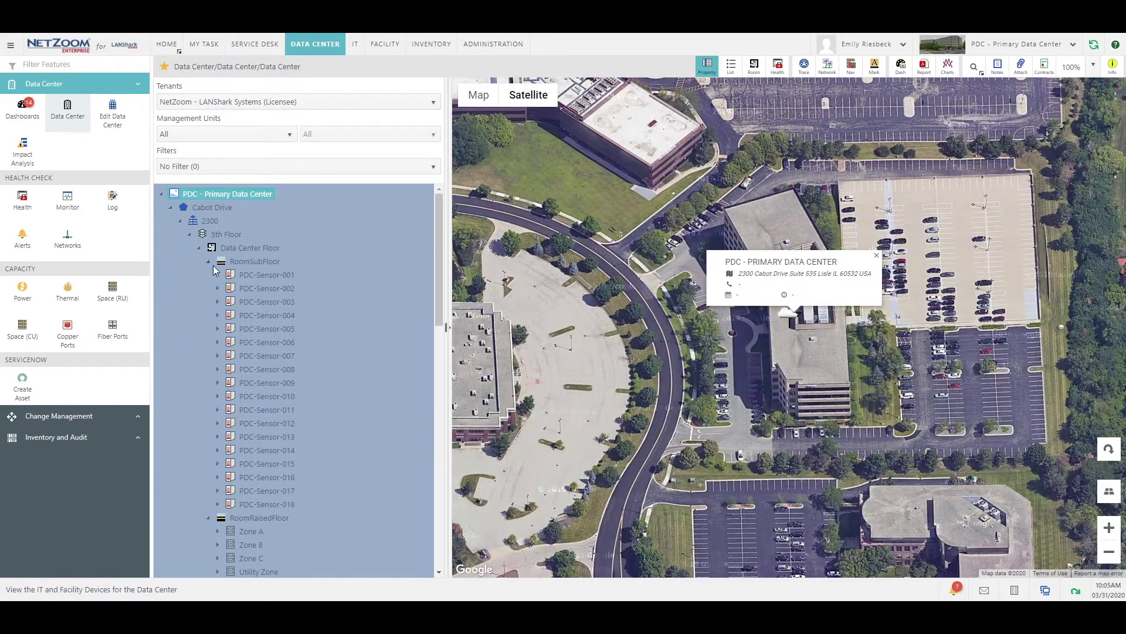
click(208, 263)
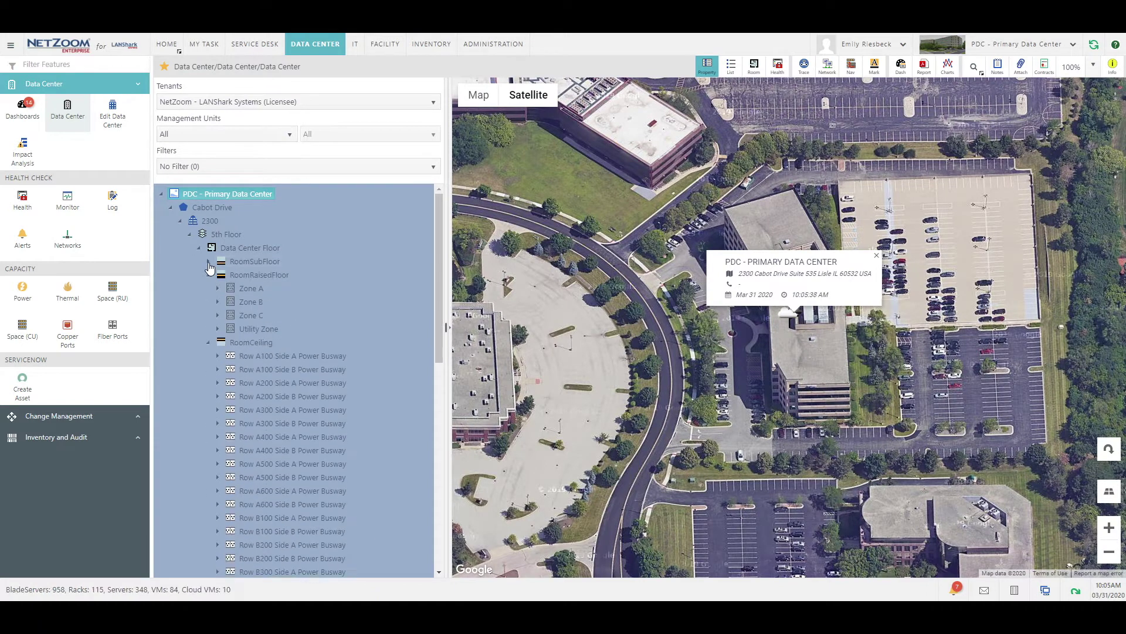
click(209, 343)
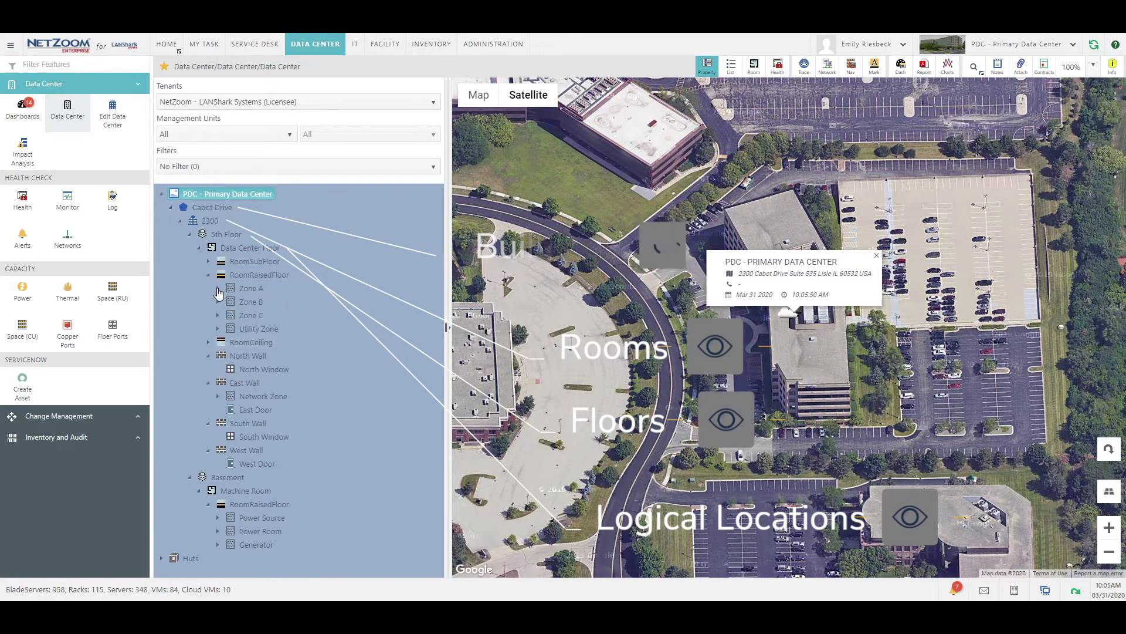
click(217, 289)
click(255, 276)
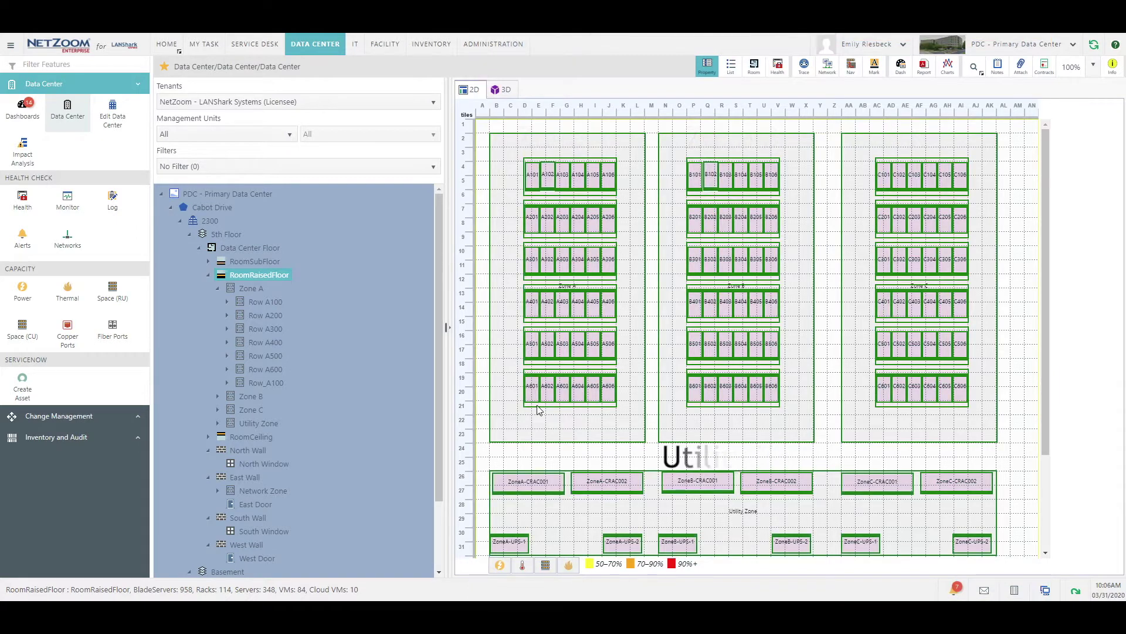
Step: Overlay power load on the RoomRaisedFloor plan, flagging rack A601 above 90%
click(500, 565)
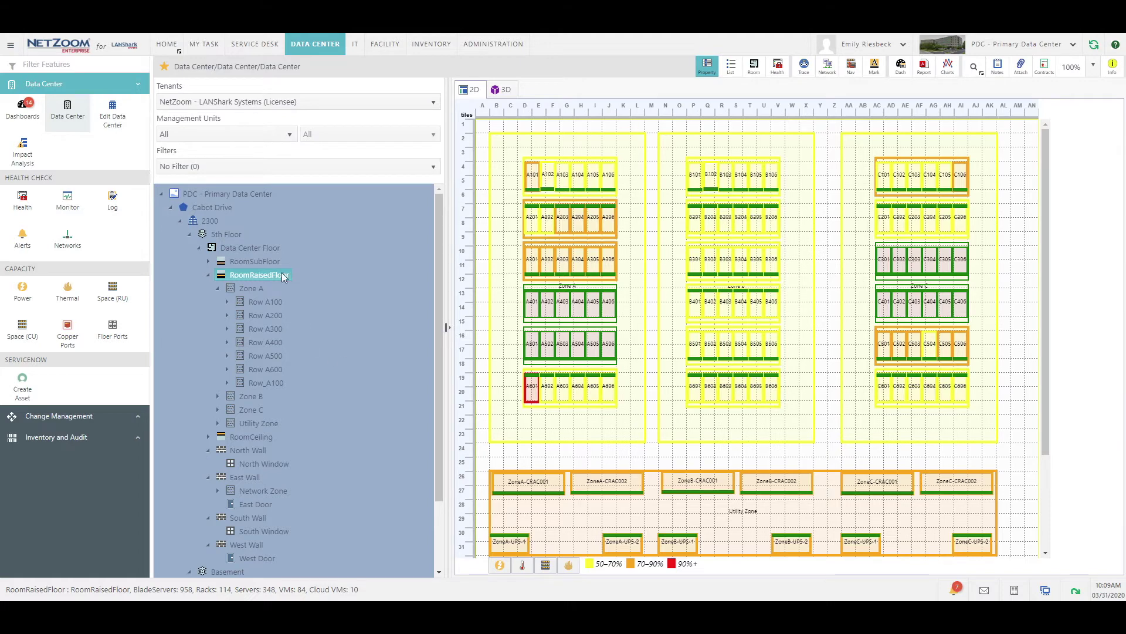
Step: Render Zone A's racks in 3D, zoomed in and orbited to reveal their left sides
click(256, 287)
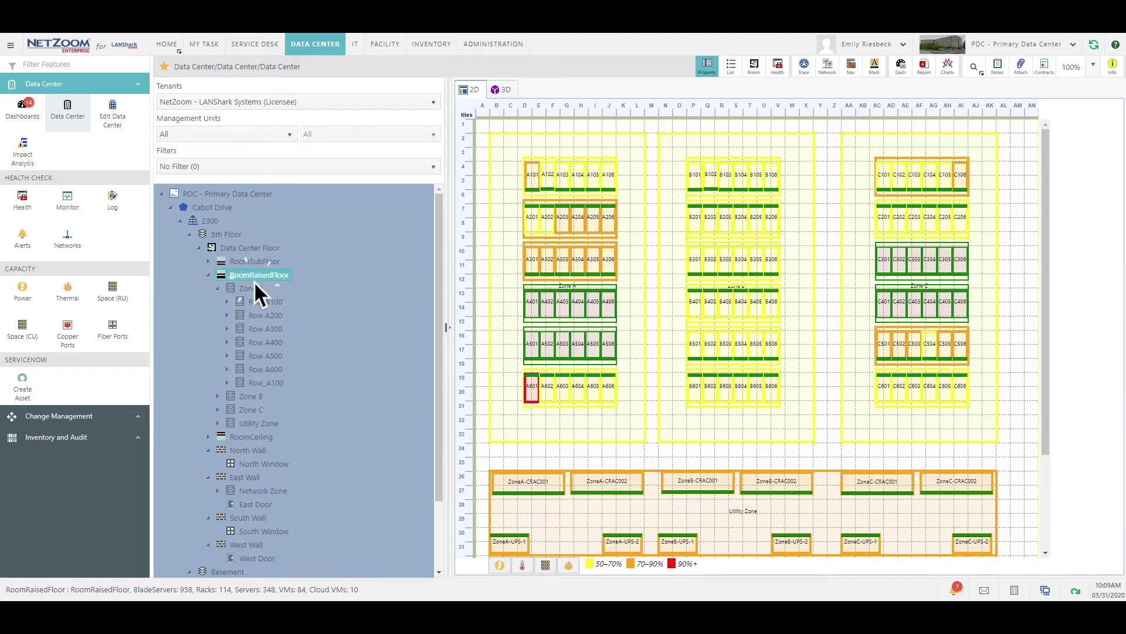
click(502, 94)
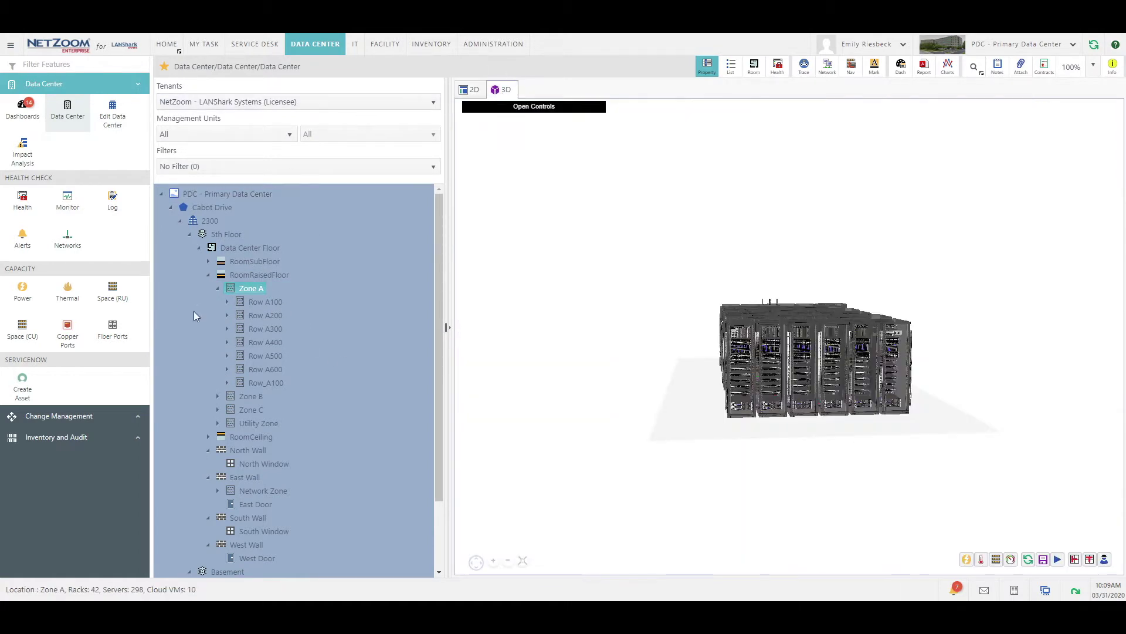
scroll(793, 354, up, 5)
drag(793, 354, 915, 328)
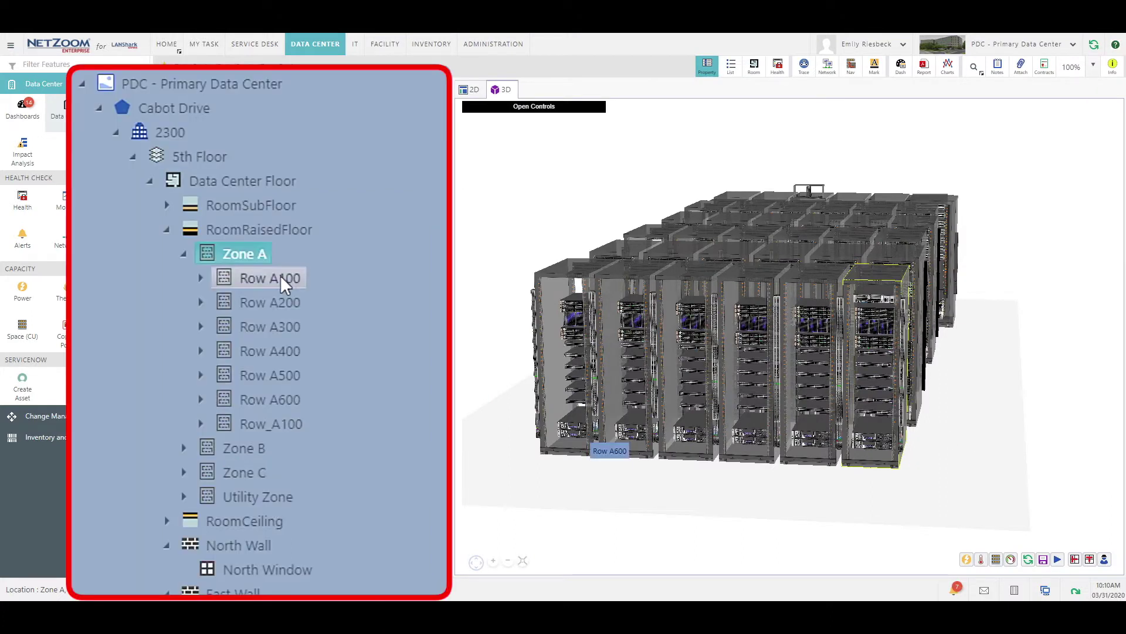
Step: Expand Row A100 and render its racks A101–A106 in the 3D view
click(271, 300)
click(199, 279)
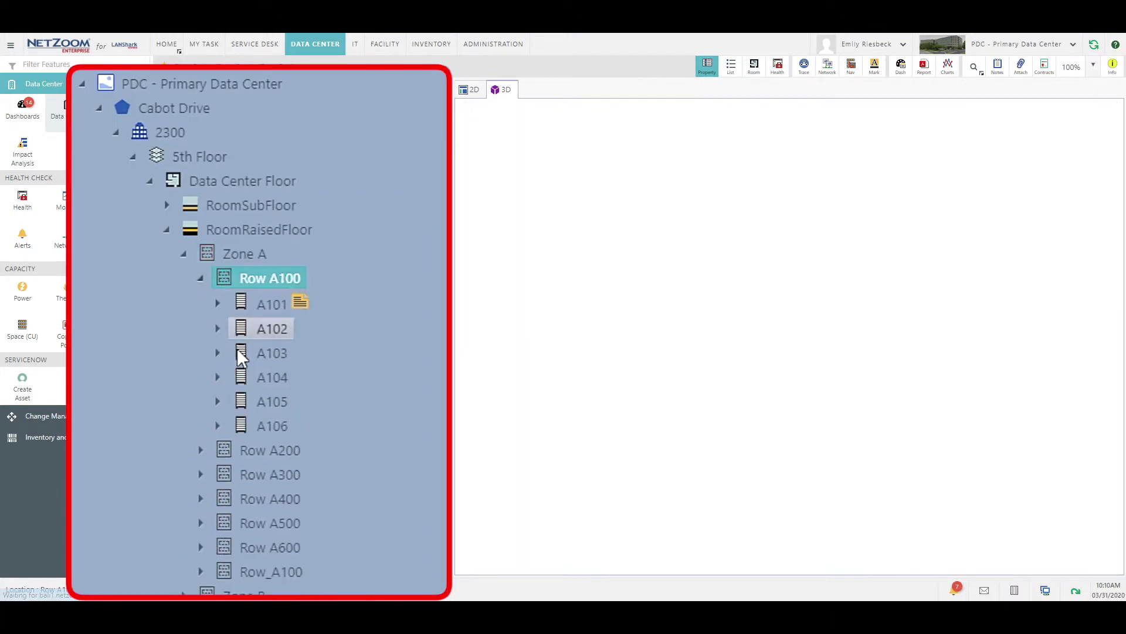
click(506, 91)
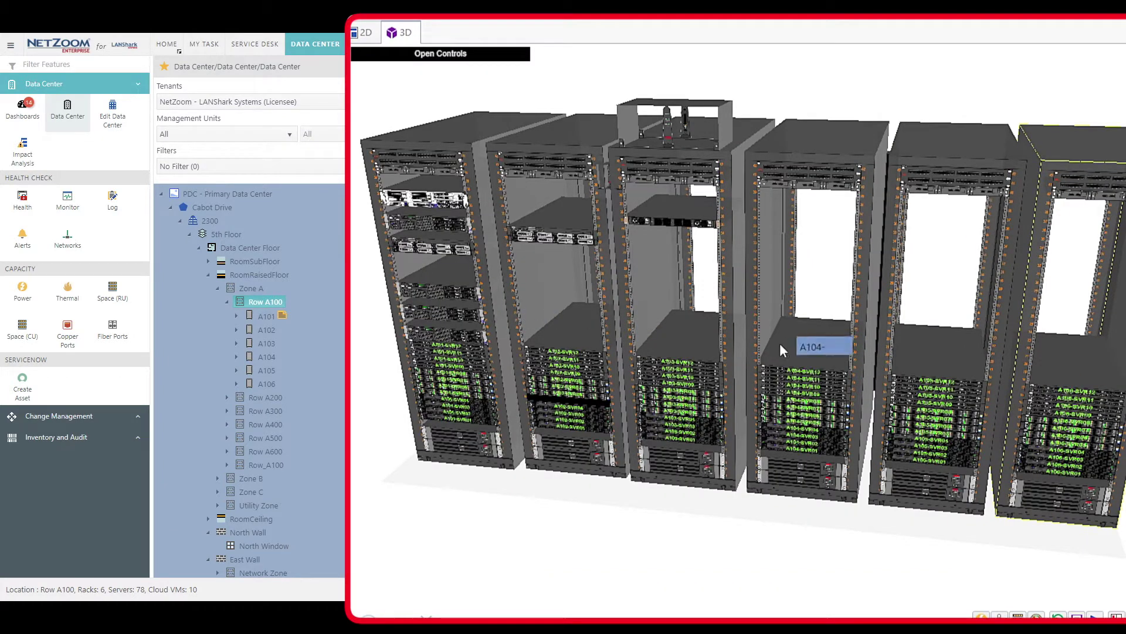
scroll(505, 420, up, 3)
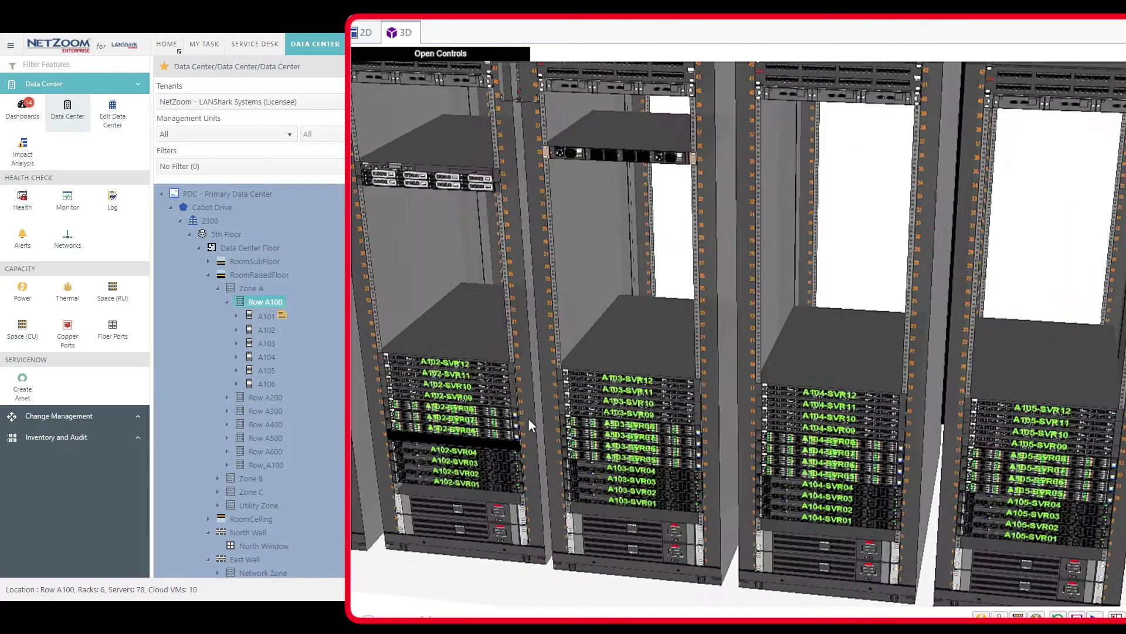
scroll(676, 363, down, 3)
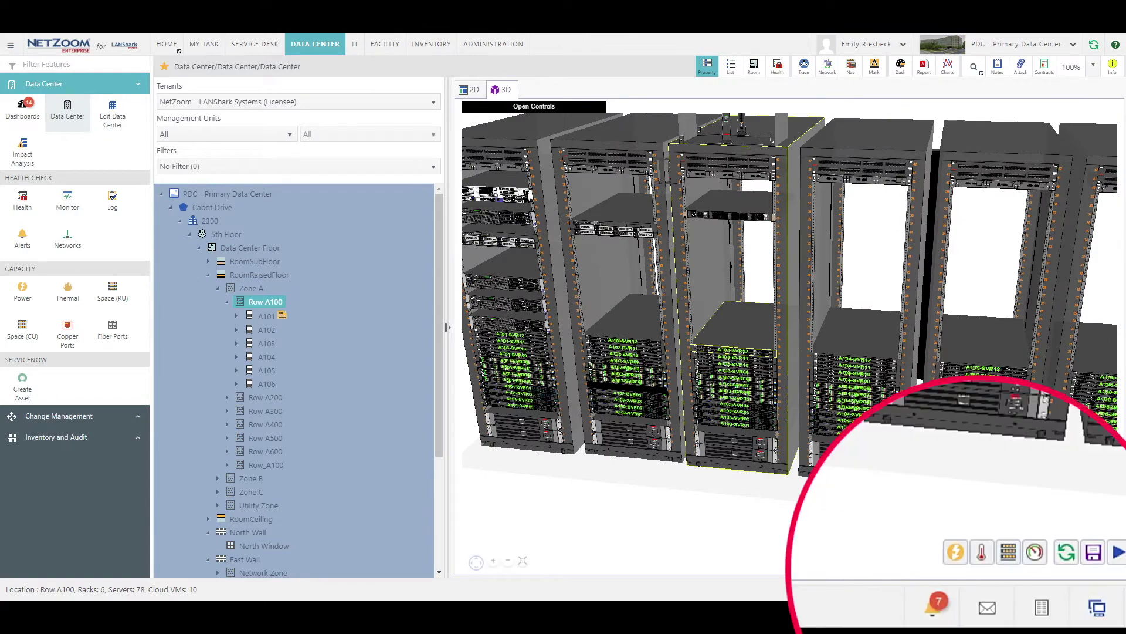
Step: Label Row A100's six racks with temperature readings from 78 to 91°F
click(986, 554)
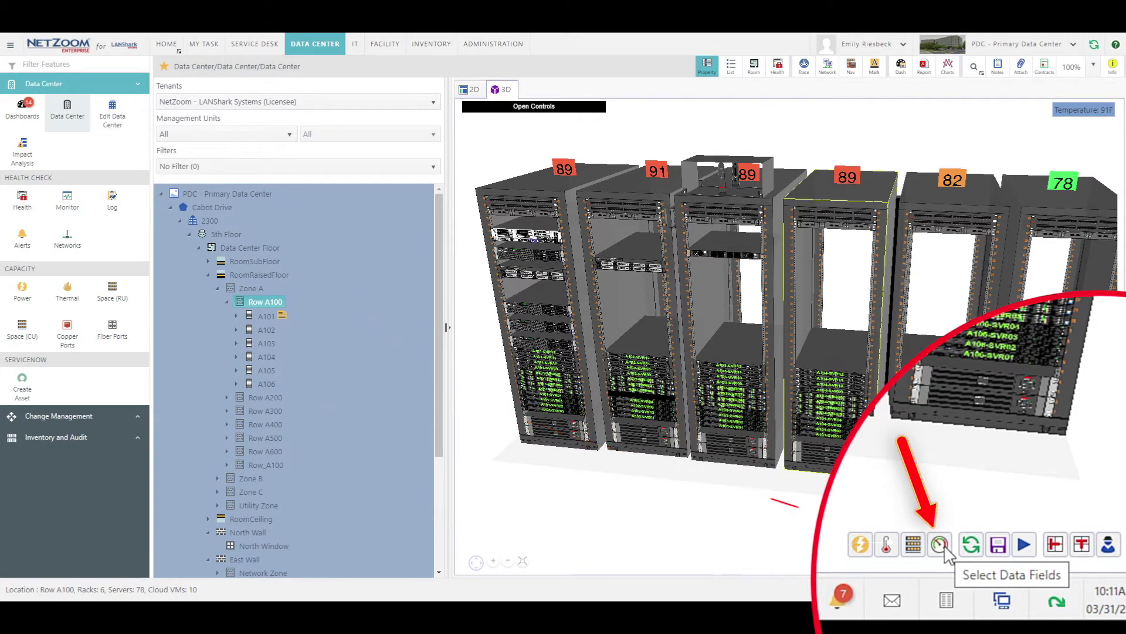
click(1012, 561)
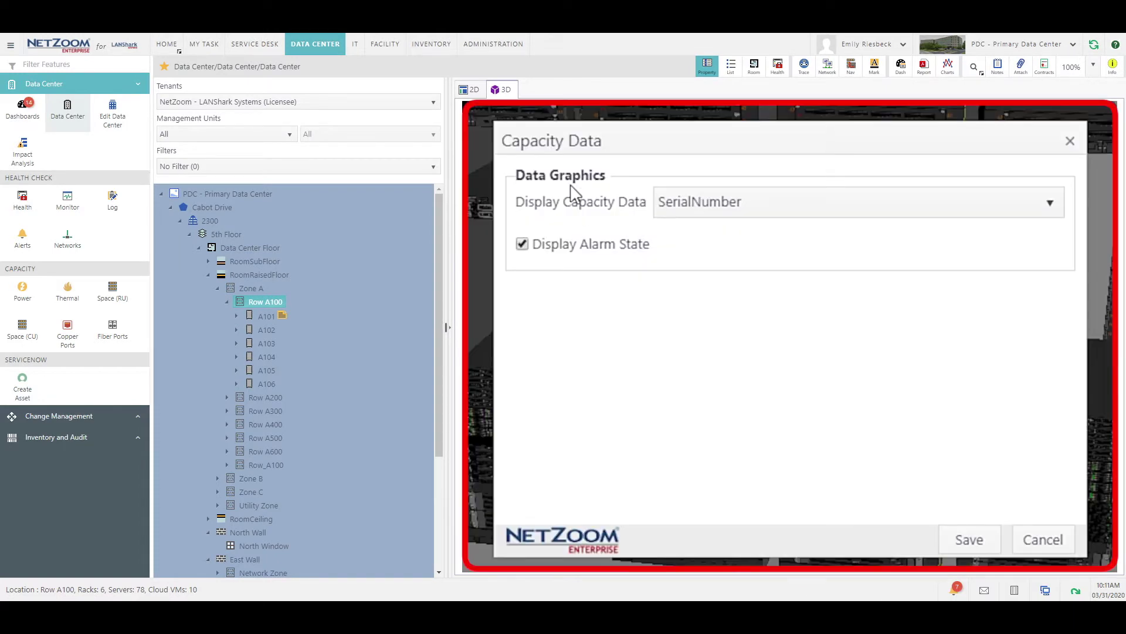
click(693, 210)
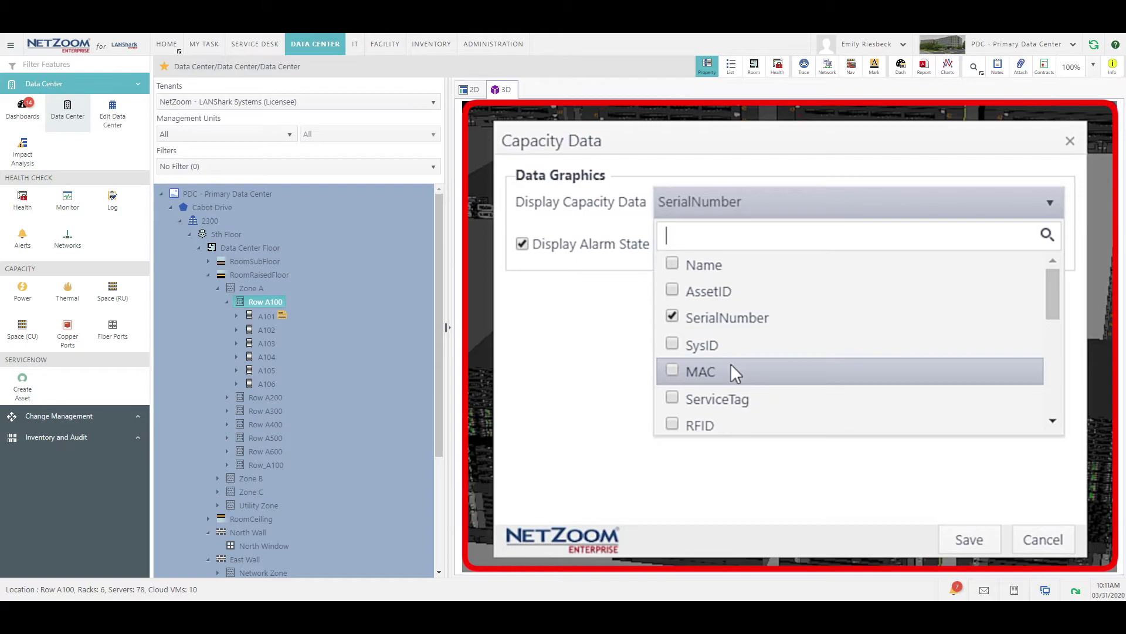
scroll(732, 367, down, 2)
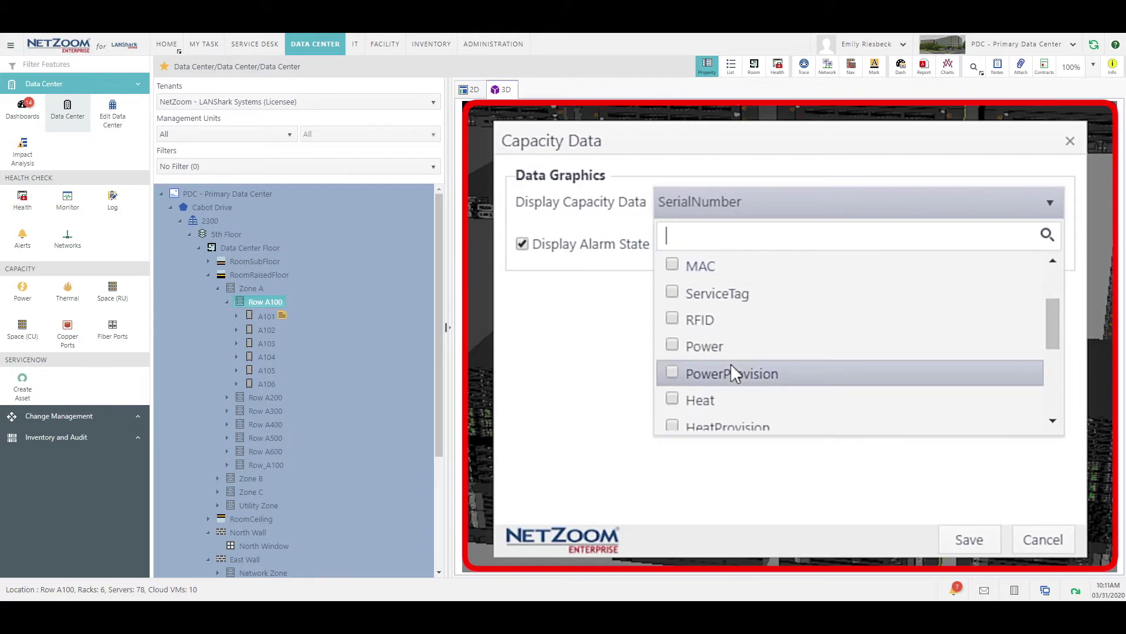
Step: Close the Capacity Data dialog unsaved and reset the camera to a front view of all six racks
click(1069, 141)
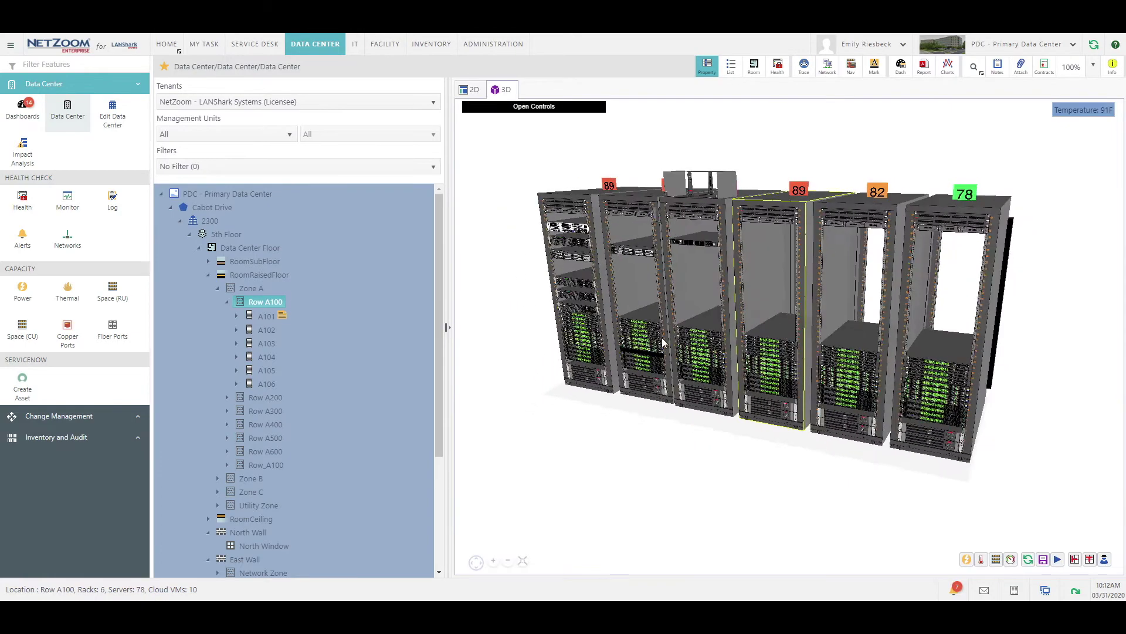
scroll(712, 358, up, 3)
scroll(709, 372, down, 3)
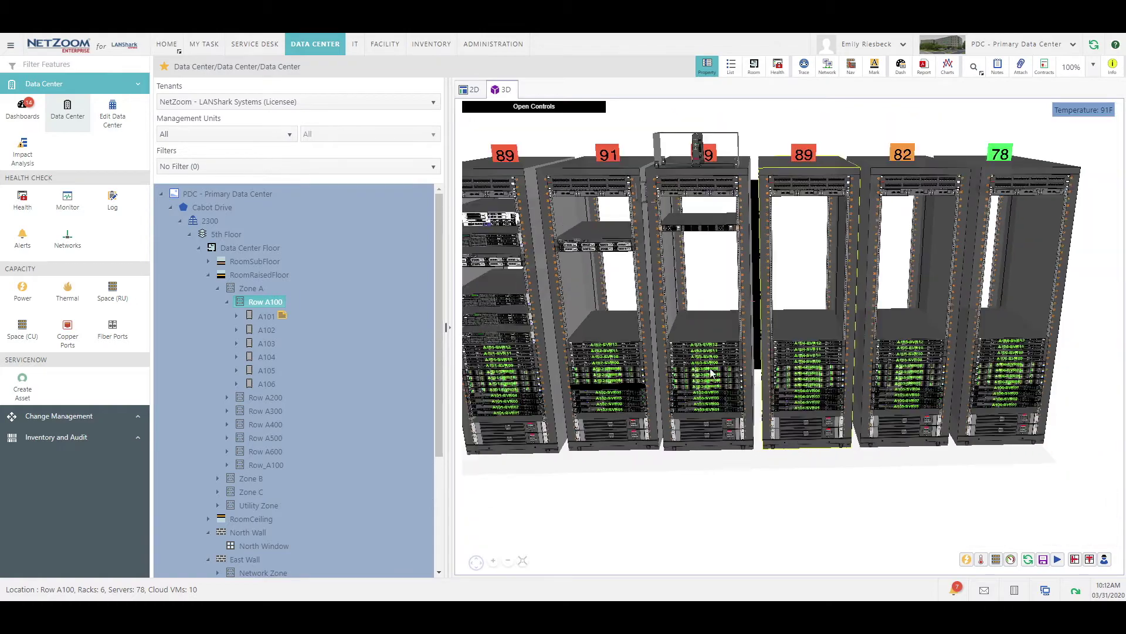
click(481, 561)
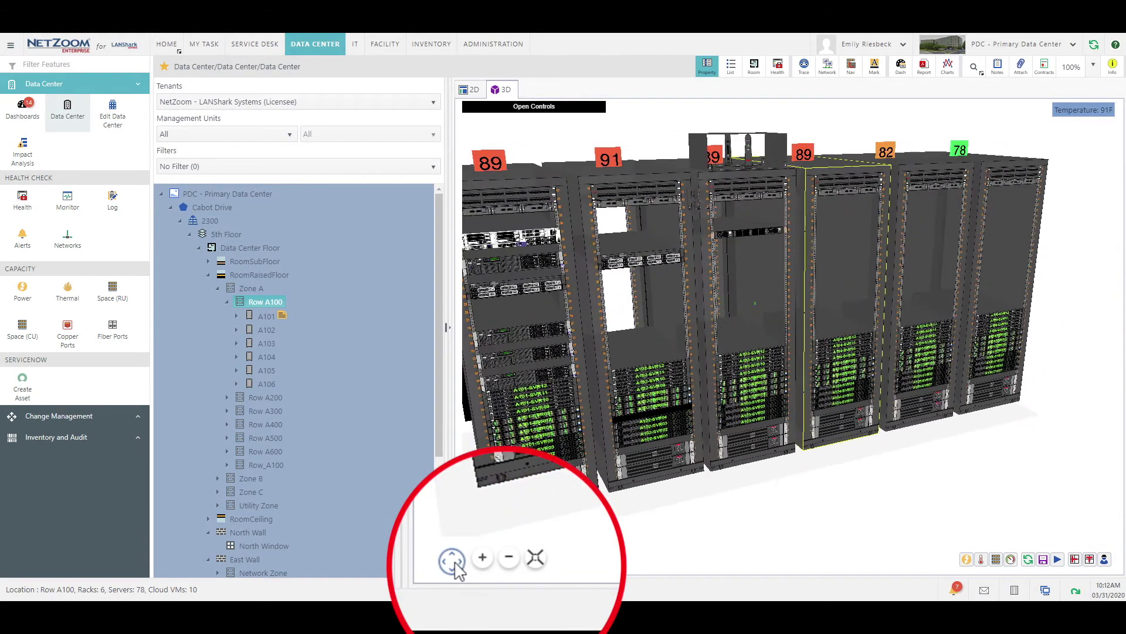
click(452, 562)
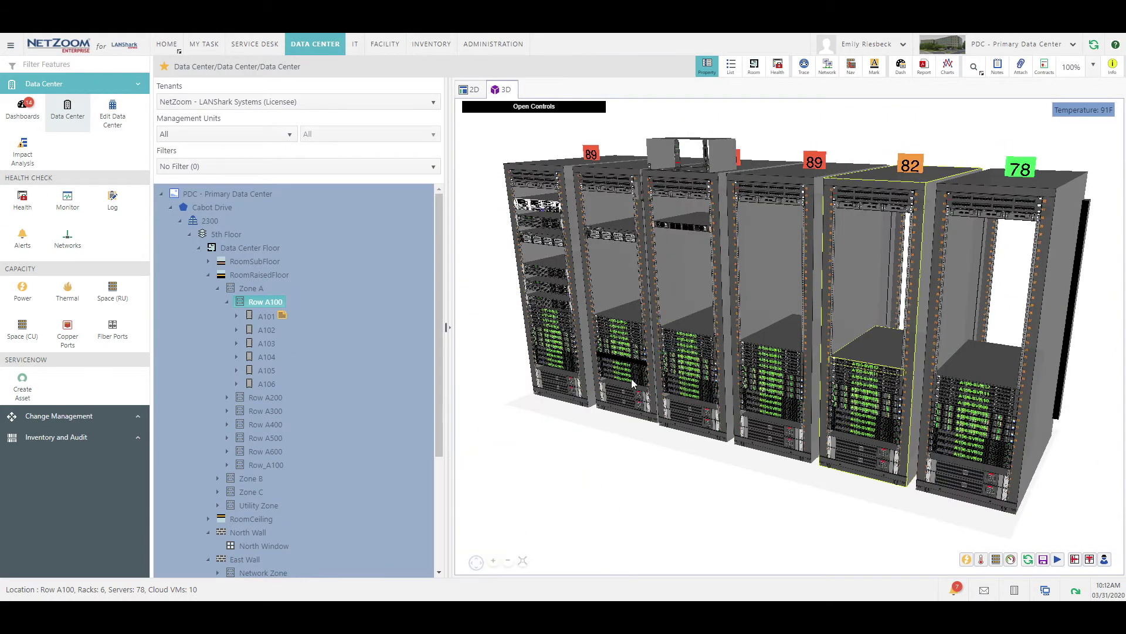
Step: Show rack A101 alone in 3D with per-device power readings totalling 9413 W
click(252, 315)
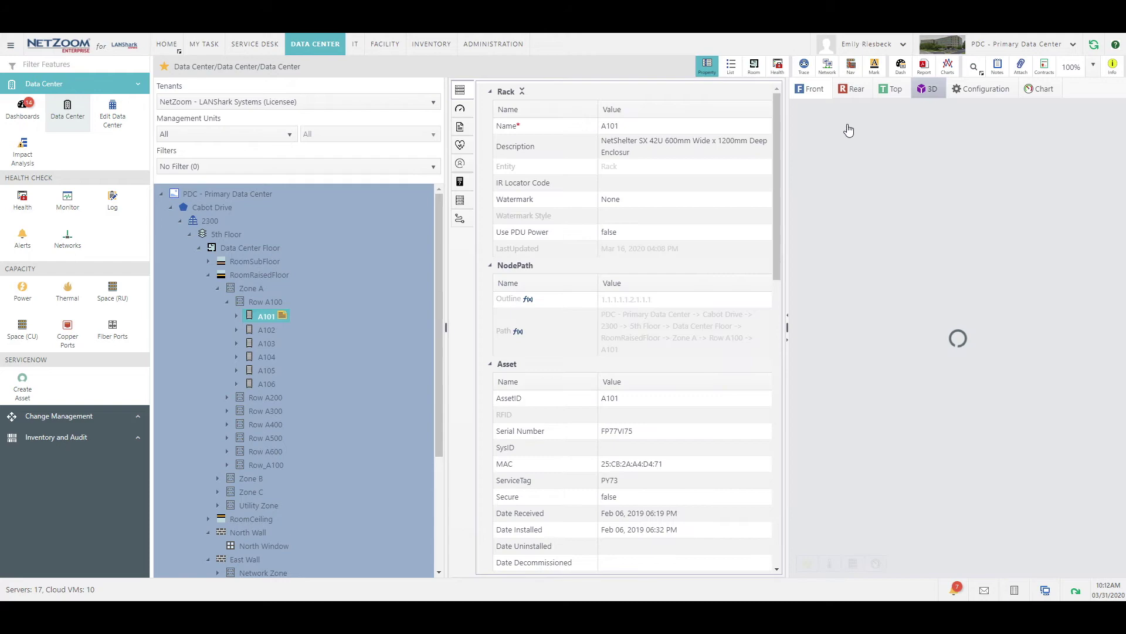
click(928, 89)
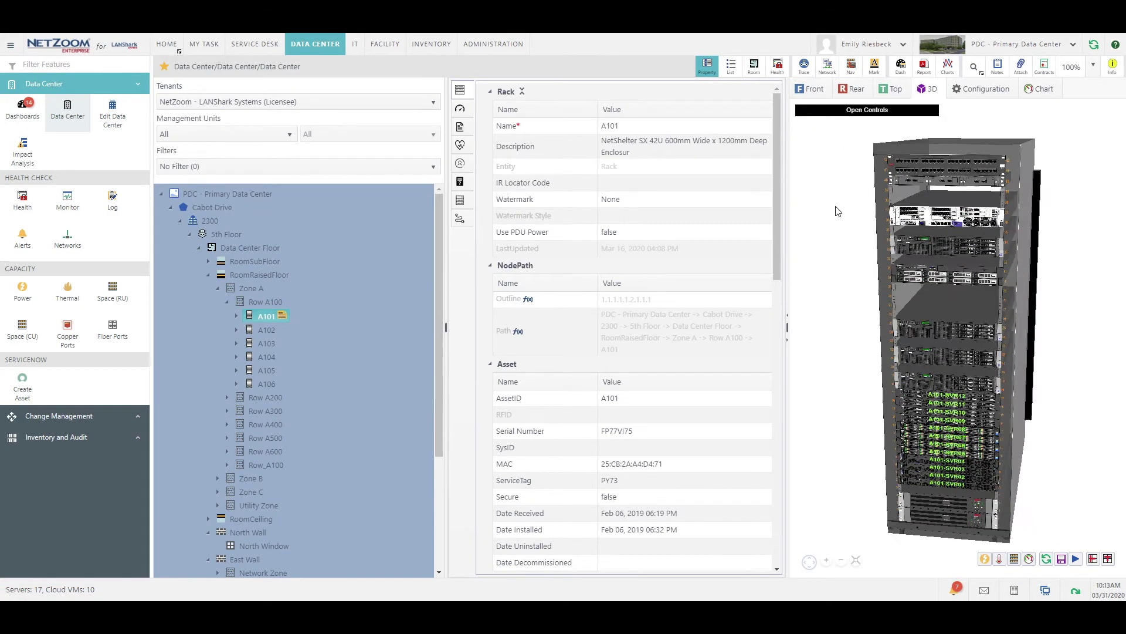
click(999, 560)
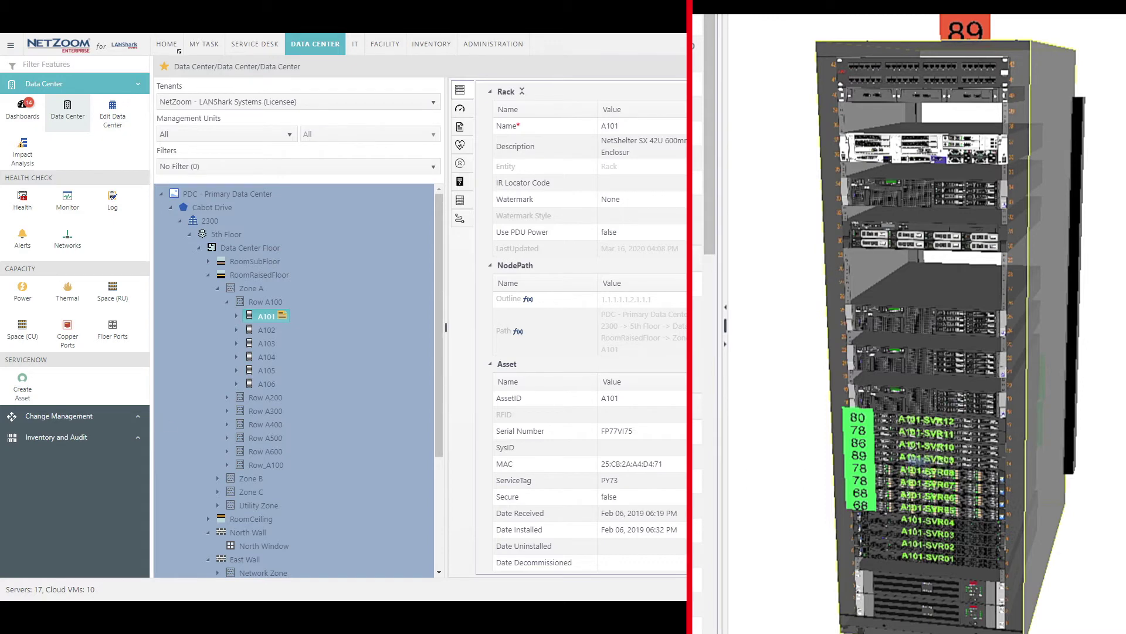
click(979, 560)
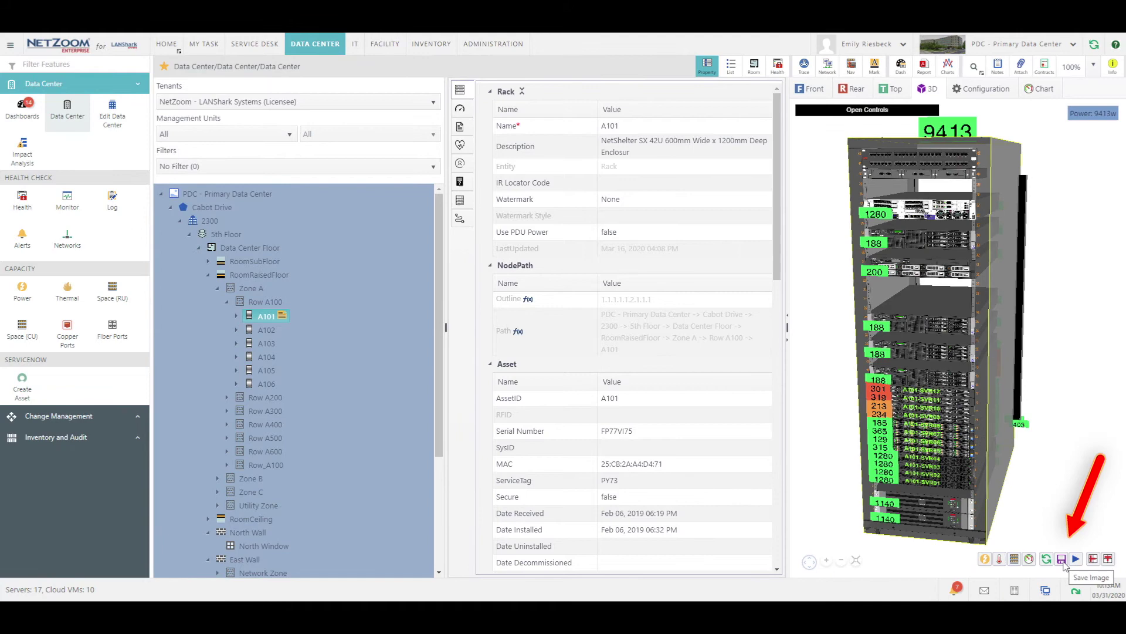
Step: Display rack A101's front configuration diagram and browse its devices from RU#41 to RU#1
click(978, 86)
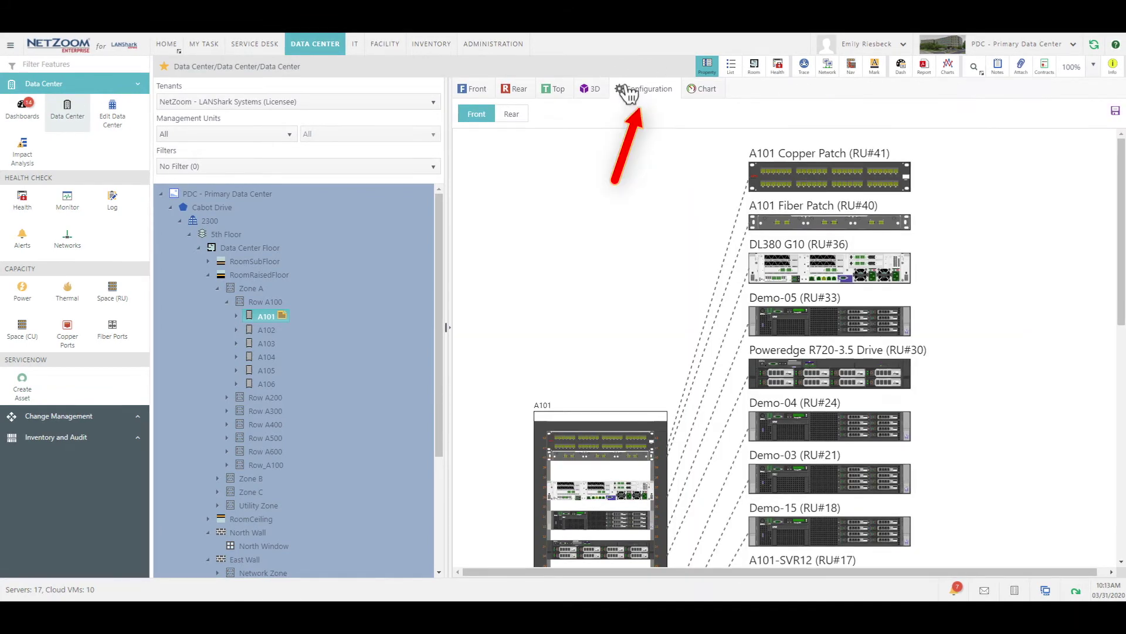
scroll(727, 352, down, 10)
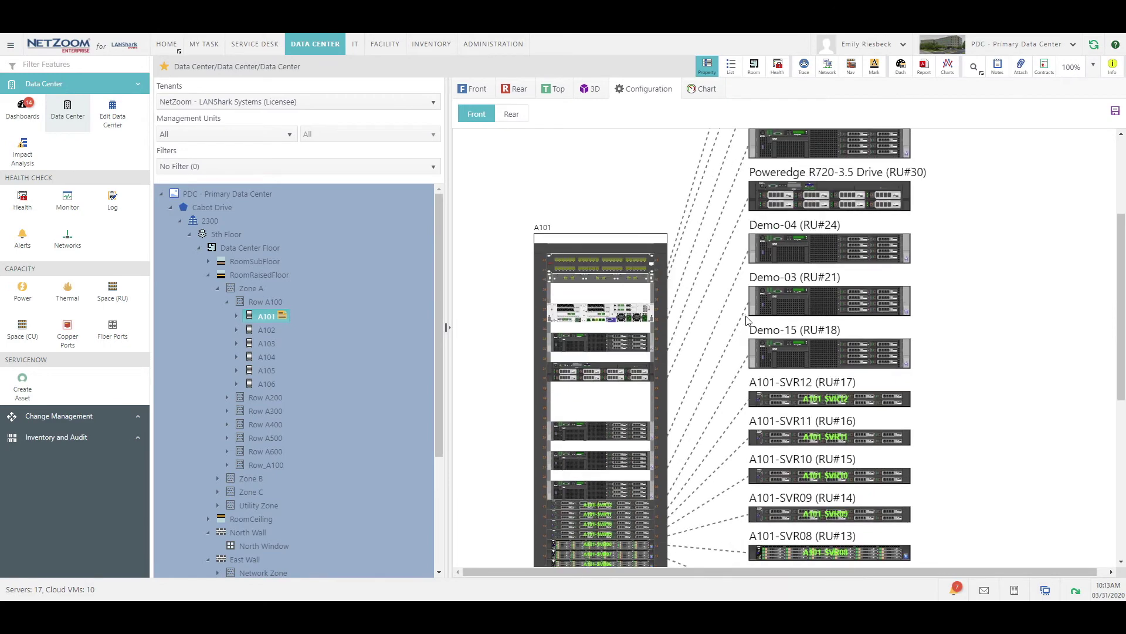
scroll(739, 319, down, 1)
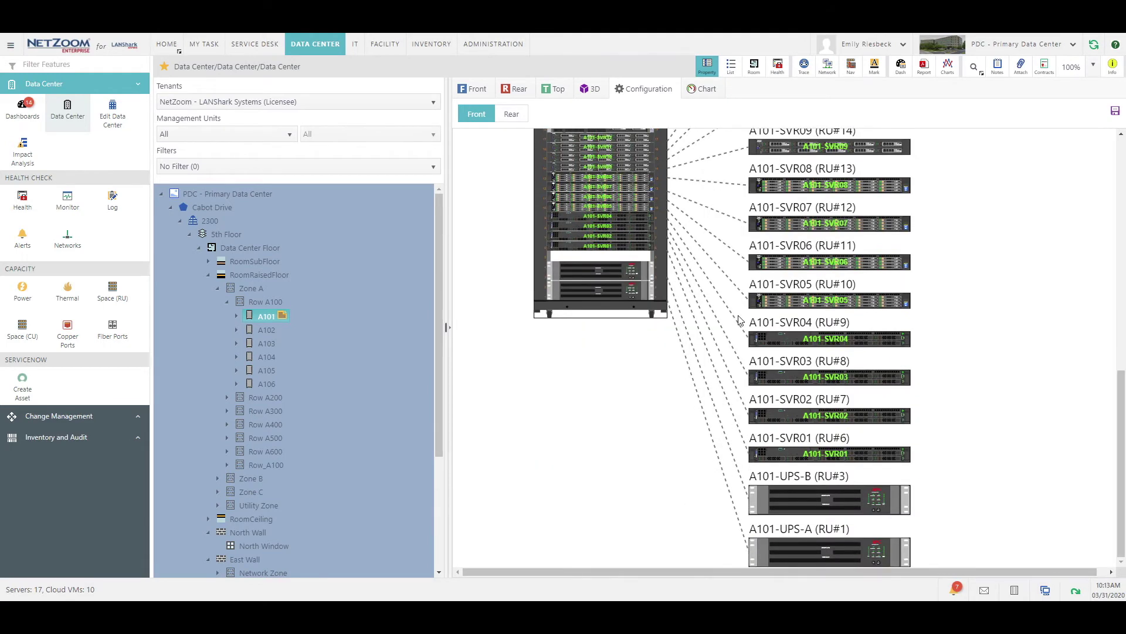
scroll(739, 320, up, 11)
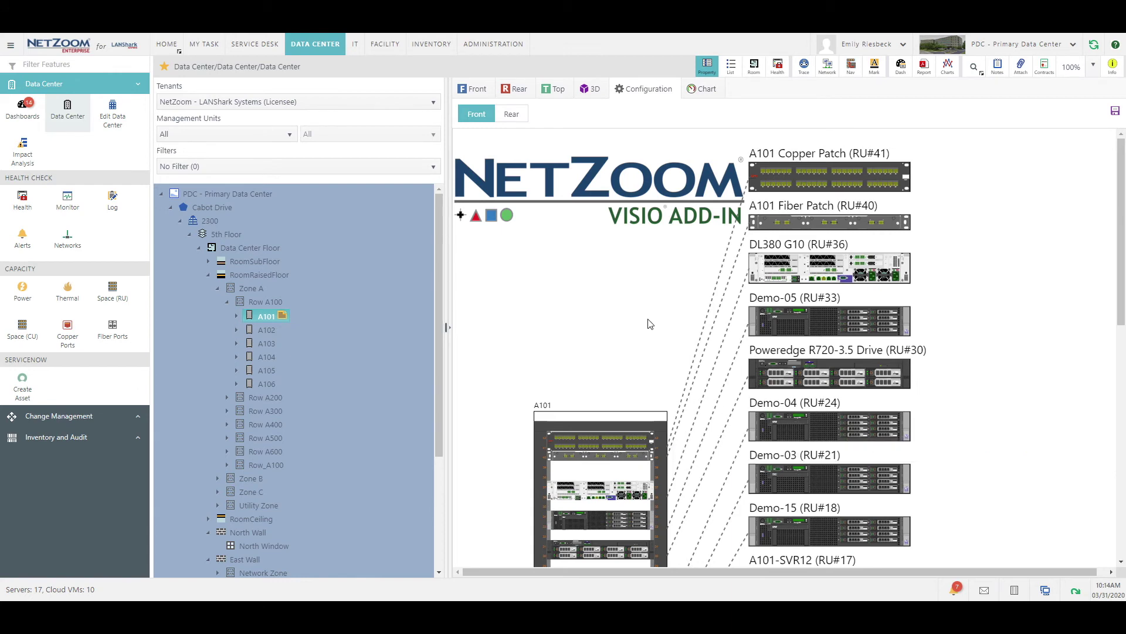
scroll(650, 324, down, 5)
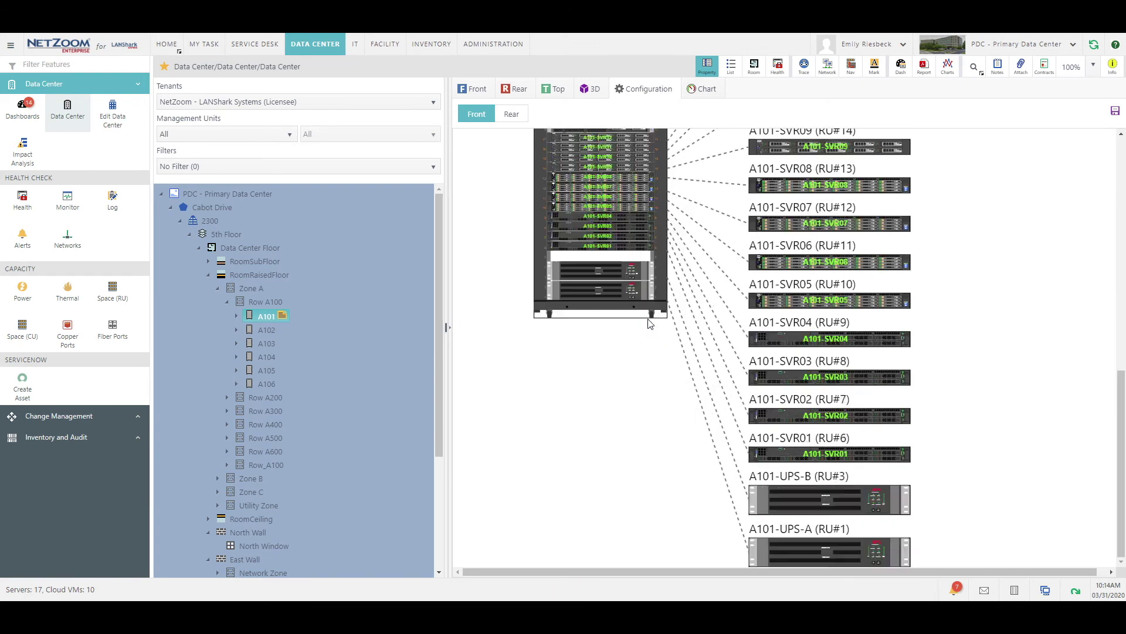